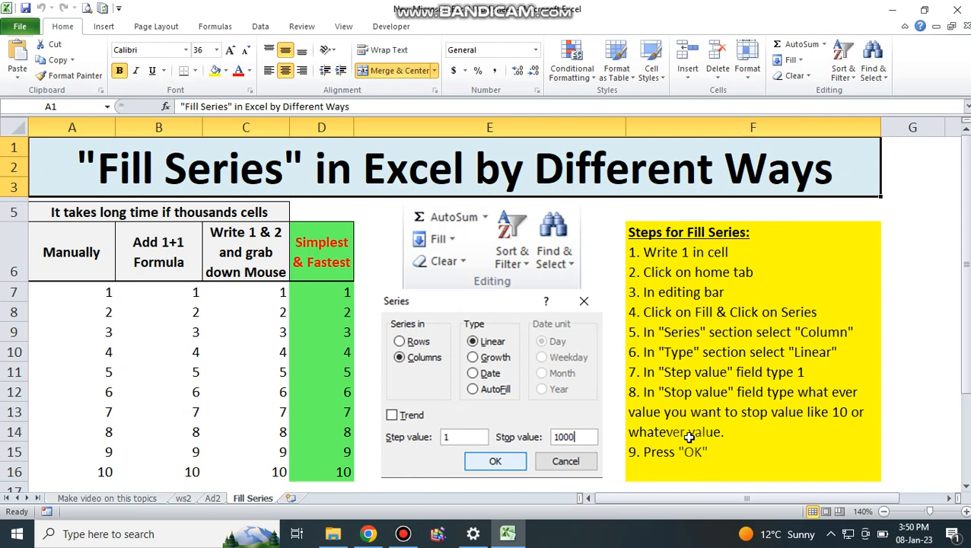
Step: Clear the contents of cells A7:D16 below the four method headings
left_click(72, 293)
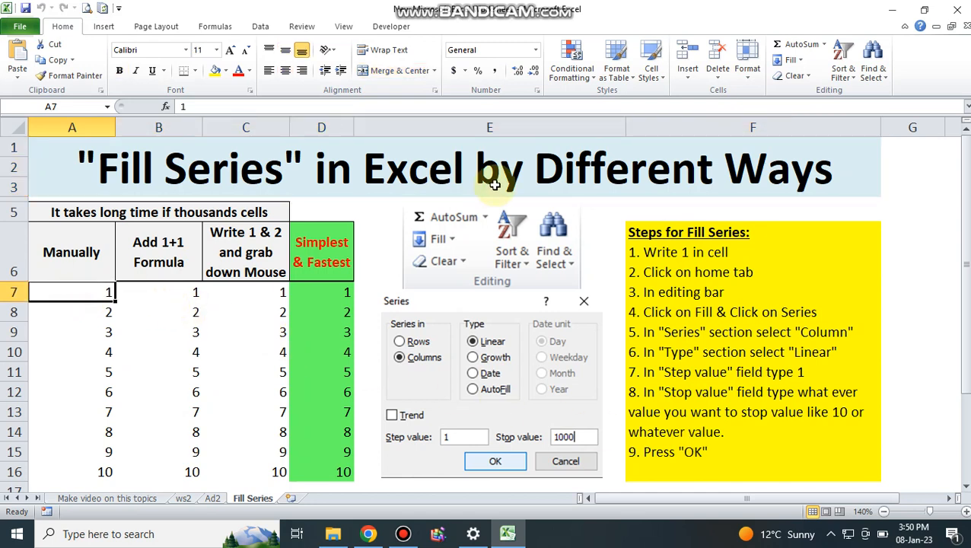
key("shift+Right")
key("shift+Right")
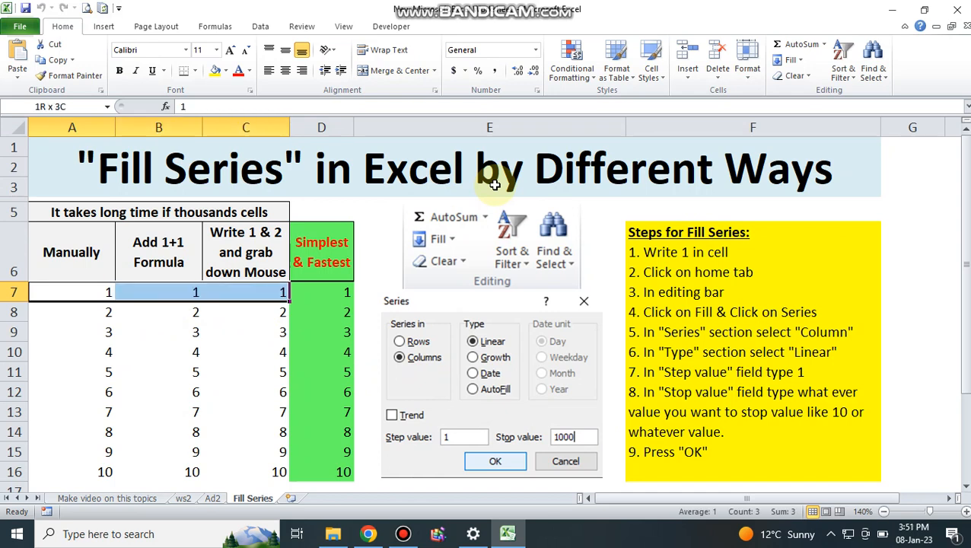
key("shift+Right")
key("shift+Down")
key("shift+Down")
key("shift+Down")
key("shift+Down")
key("shift+Down")
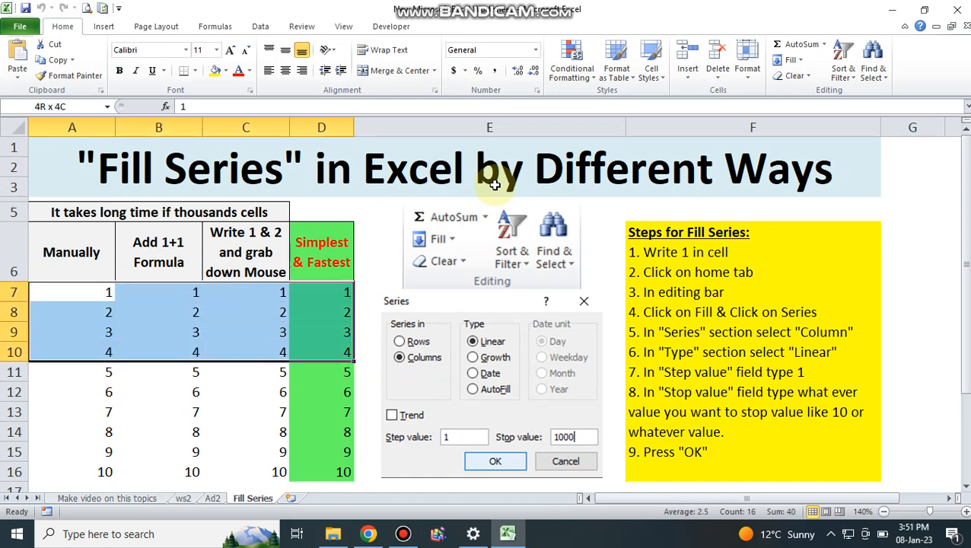
key("shift+Down")
key("shift+Down")
key("shift+Down")
key("shift+Down")
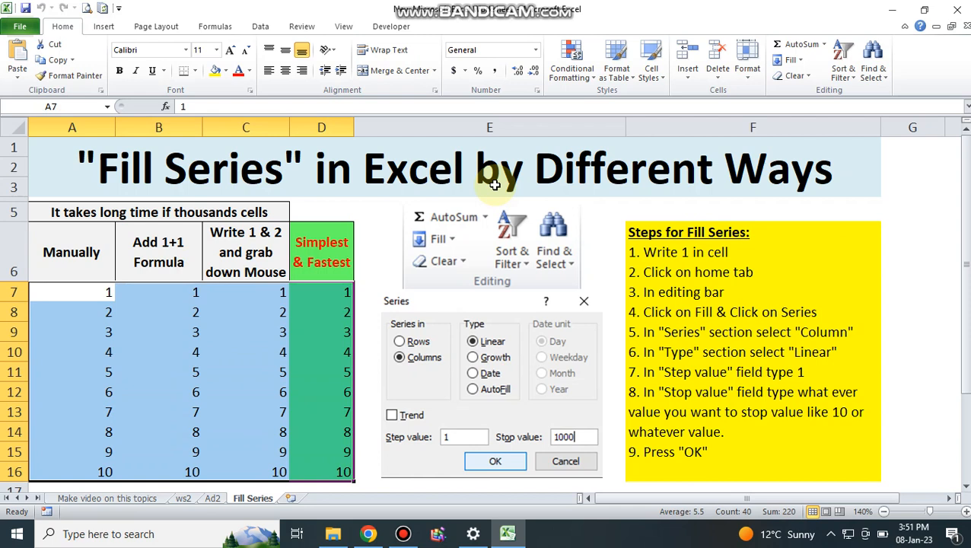
key("Delete")
key("Up")
key("Down")
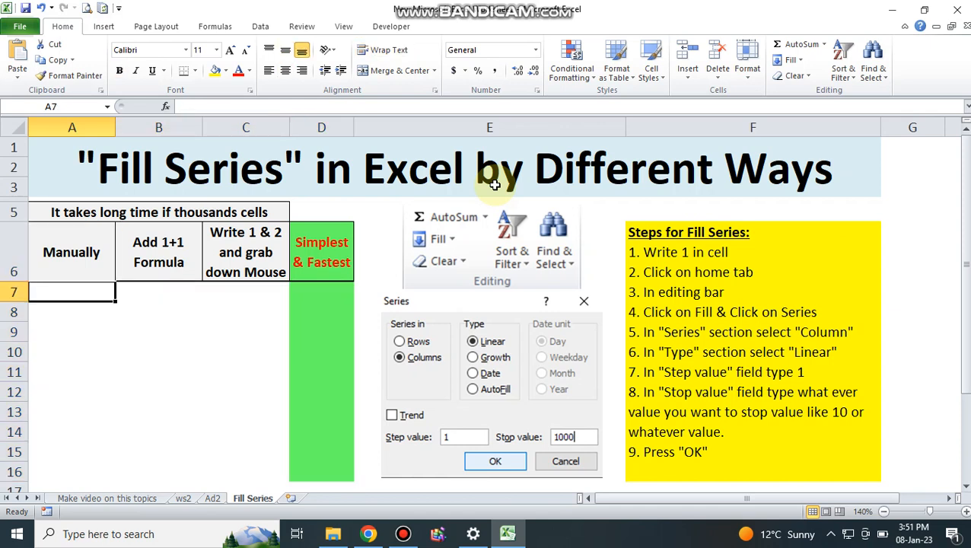
Step: Enter the numbers 1 to 10 one by one in cells A7 to A16 of the Manually column
key("Up")
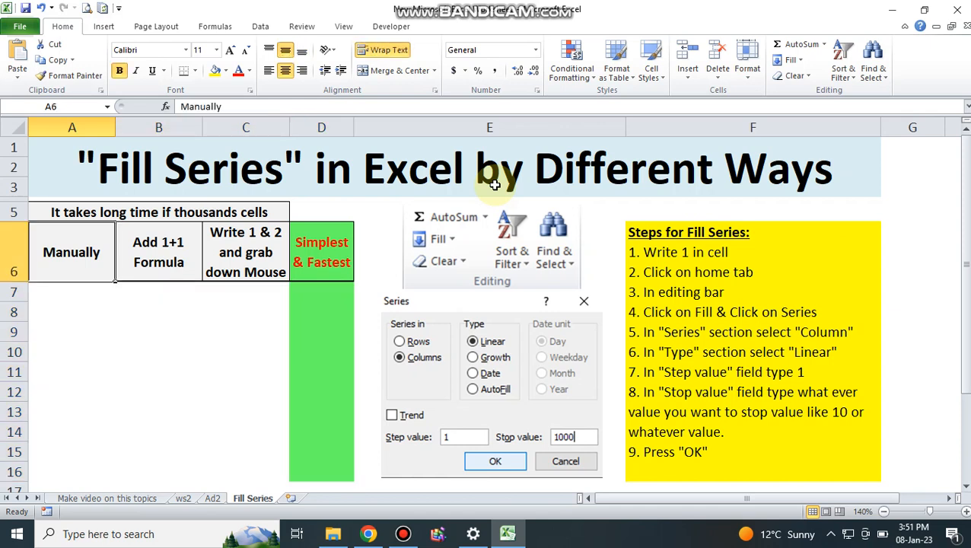
key("Down")
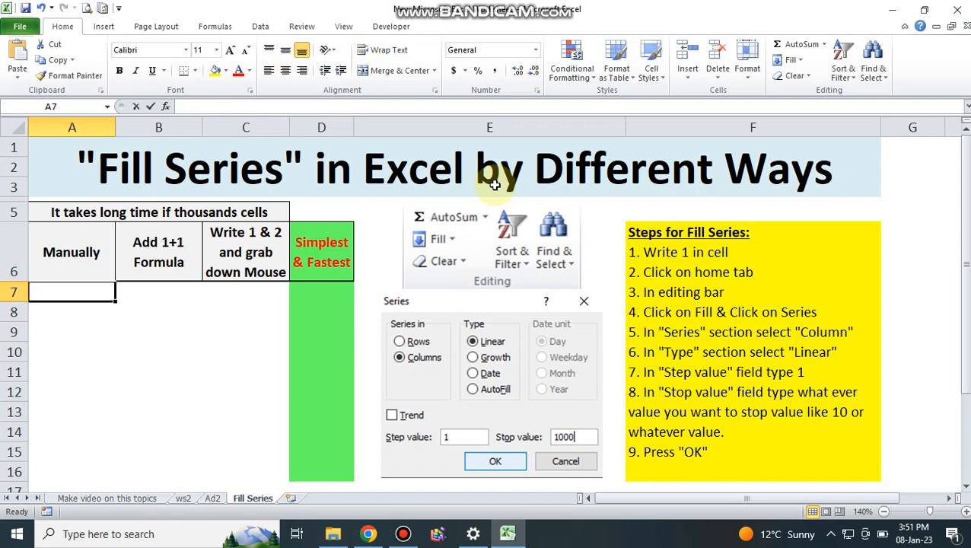
type("1")
key("Return")
type("2")
key("Return")
type("3")
key("Return")
type("4")
key("Return")
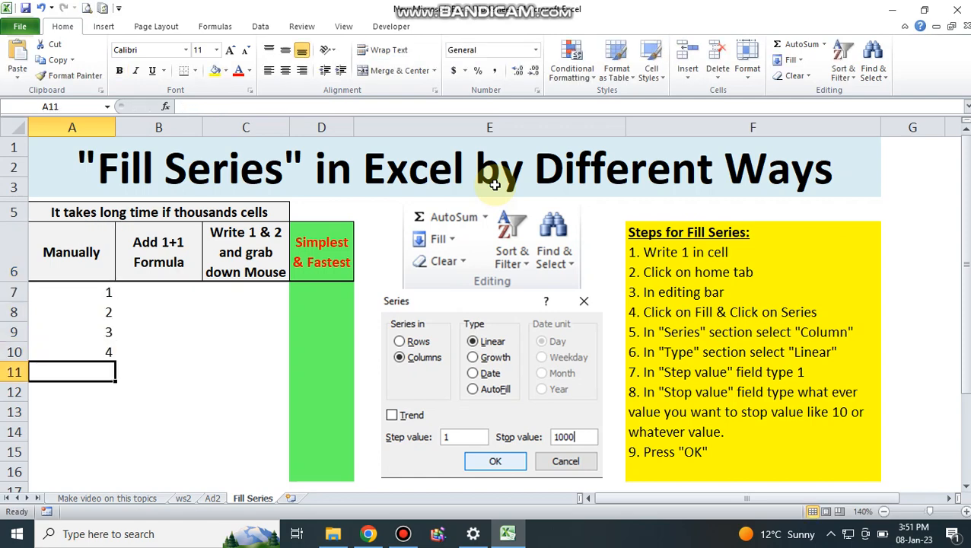
type("5")
key("Return")
type("6")
key("Return")
type("7")
key("Return")
type("8")
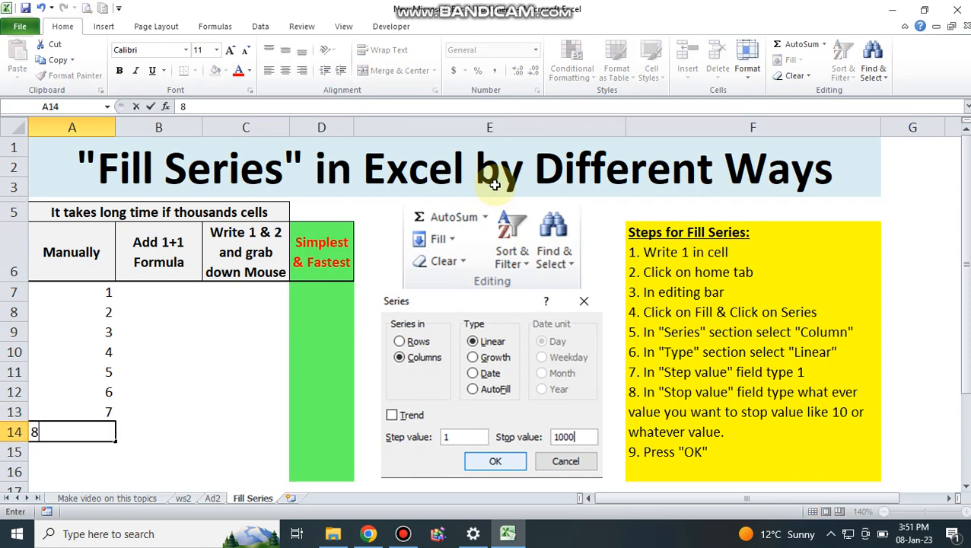
key("Return")
type("9")
key("Return")
type("10")
key("Return")
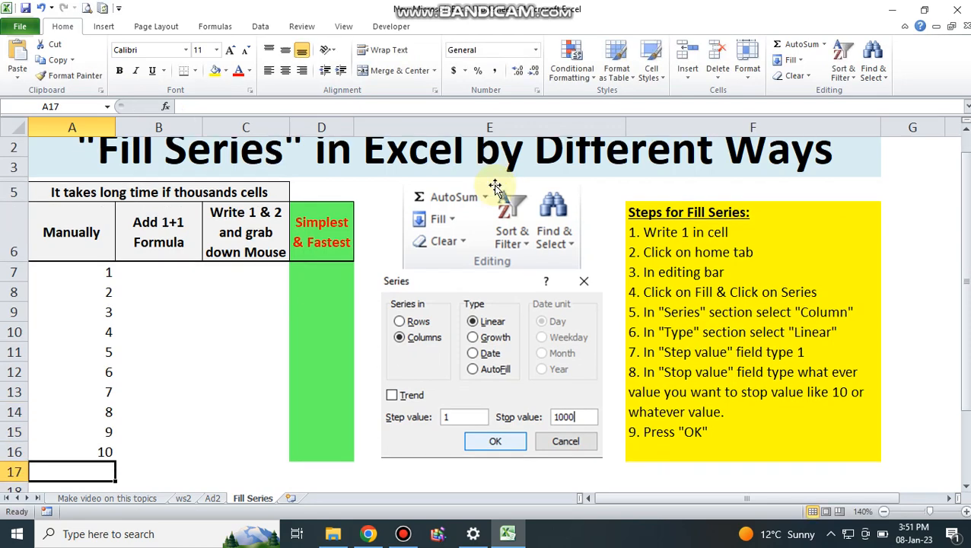
Step: Enter 1 in cell B7 and the formula =B7+1 in cell B8 of the Add 1+1 Formula column
key("Up")
key("Up")
key("Up")
key("Up")
key("Up")
key("Up")
key("Up")
key("Up")
key("Up")
key("Up")
key("Up")
key("Up")
key("Up")
key("Down")
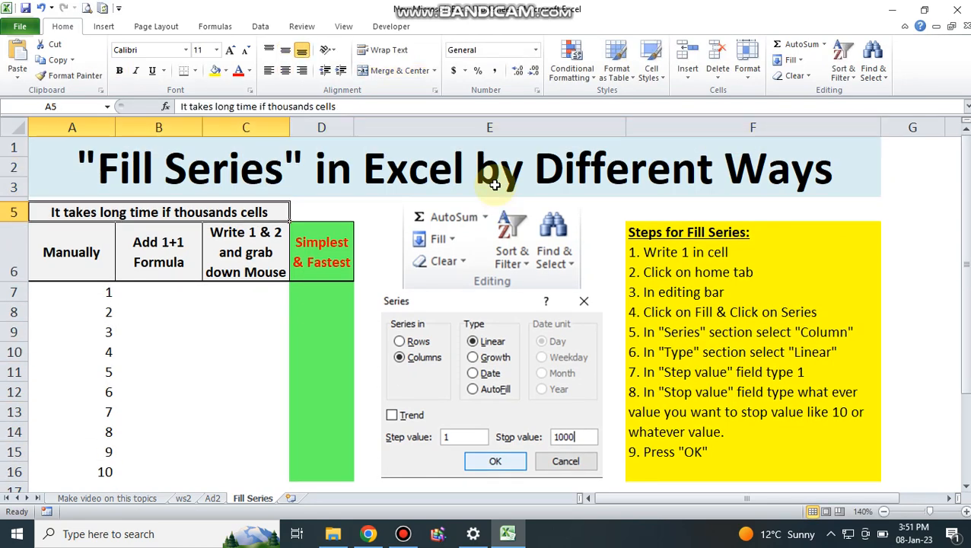
key("Down")
key("Down")
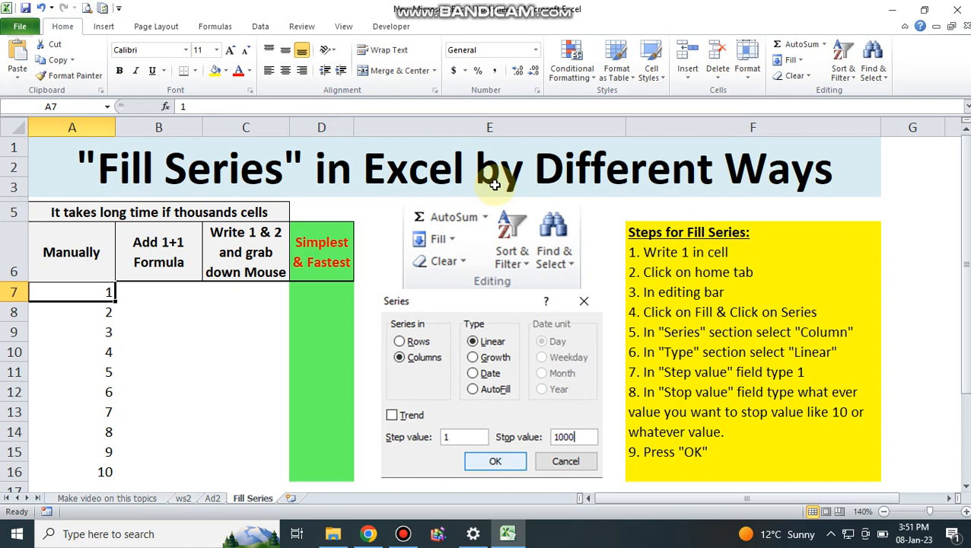
key("Right")
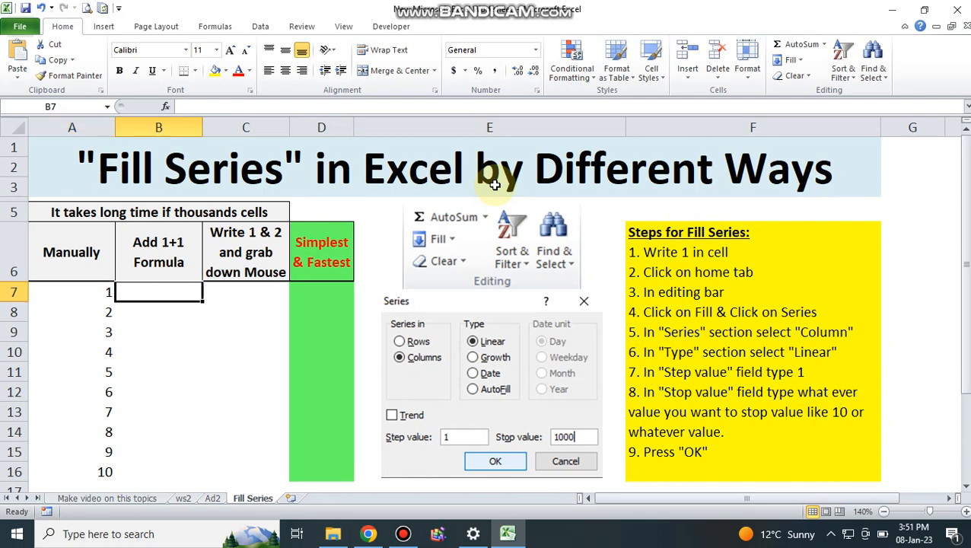
type("1")
key("Return")
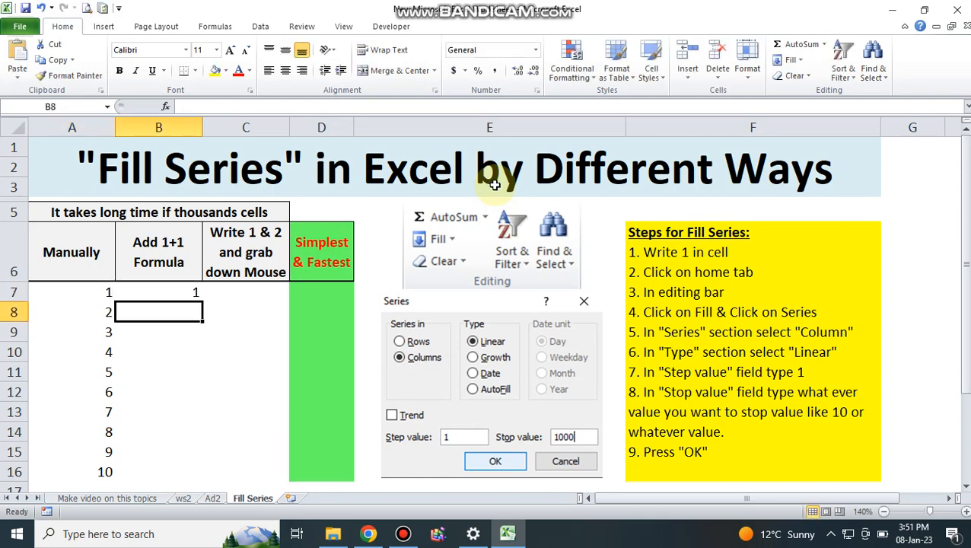
type("=")
key("Up")
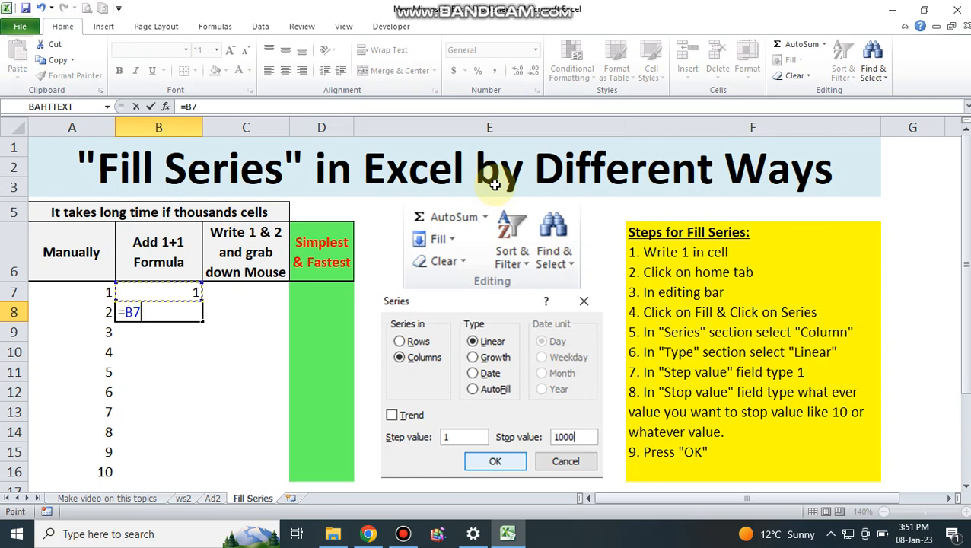
type("+1")
key("Return")
key("Up")
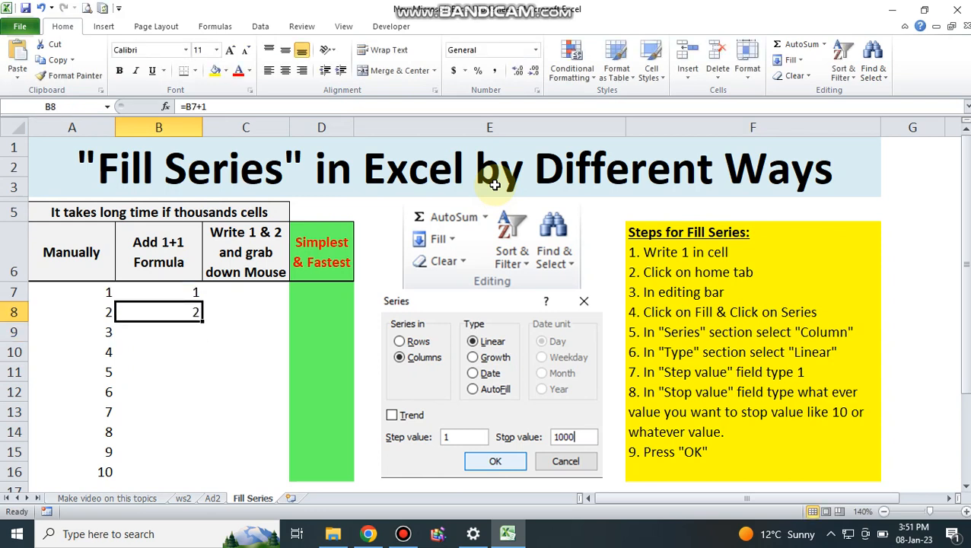
Step: Copy the formula from cell B8 and paste it into cells B9:B16
right_click(139, 314)
left_click(182, 84)
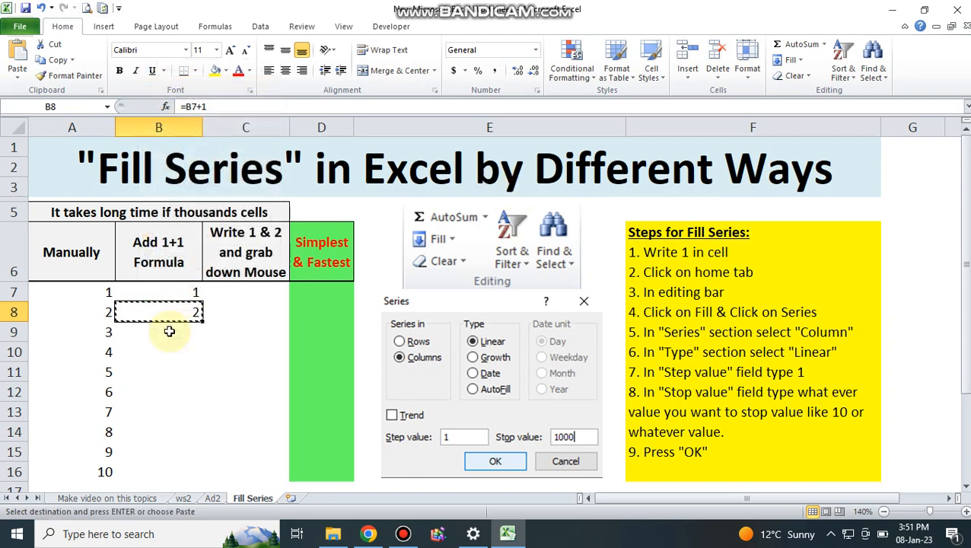
left_click_drag(148, 332, 163, 461)
right_click(166, 467)
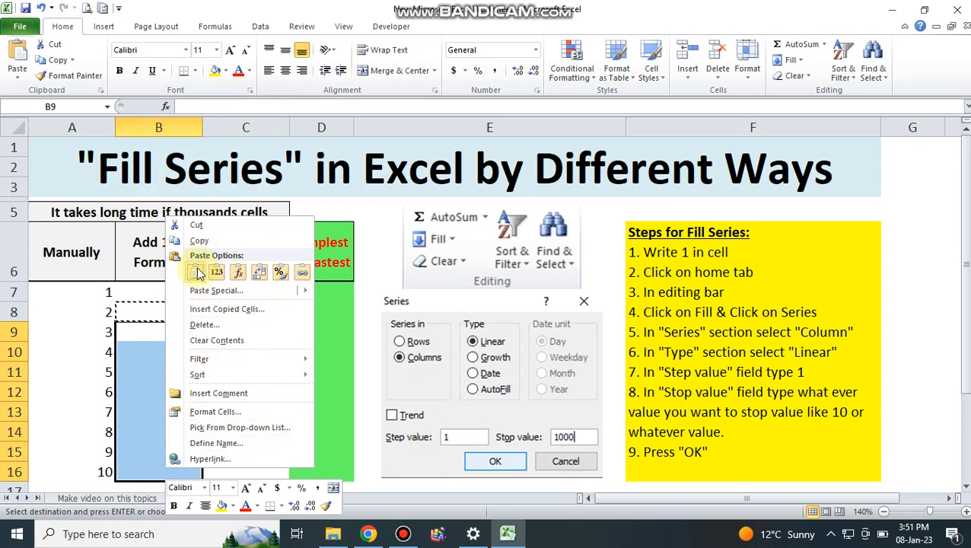
left_click(196, 270)
left_click(191, 348)
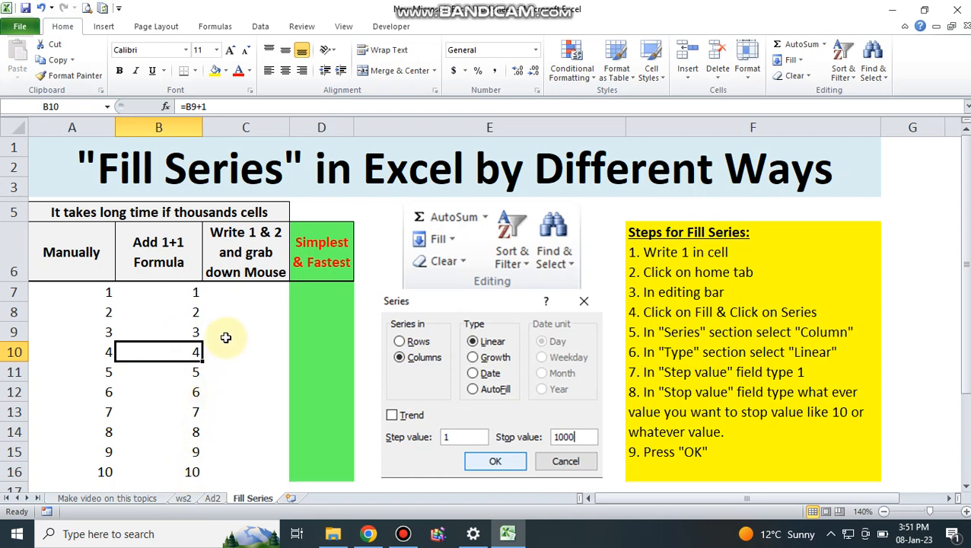
Step: Enter 1 and 2 in cells C7 and C8 and extend the series with the fill handle down to C16
left_click(232, 292)
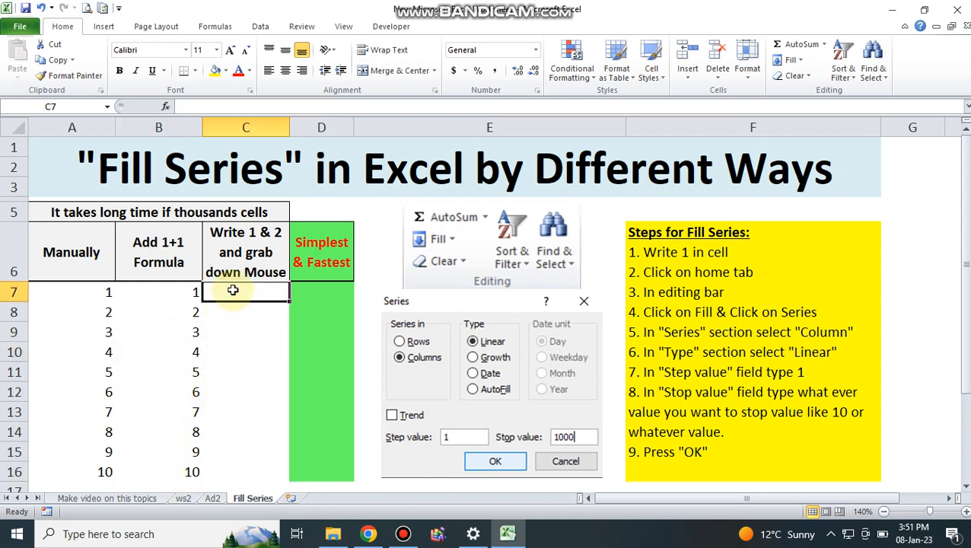
type("1")
key("Return")
type("2")
key("Return")
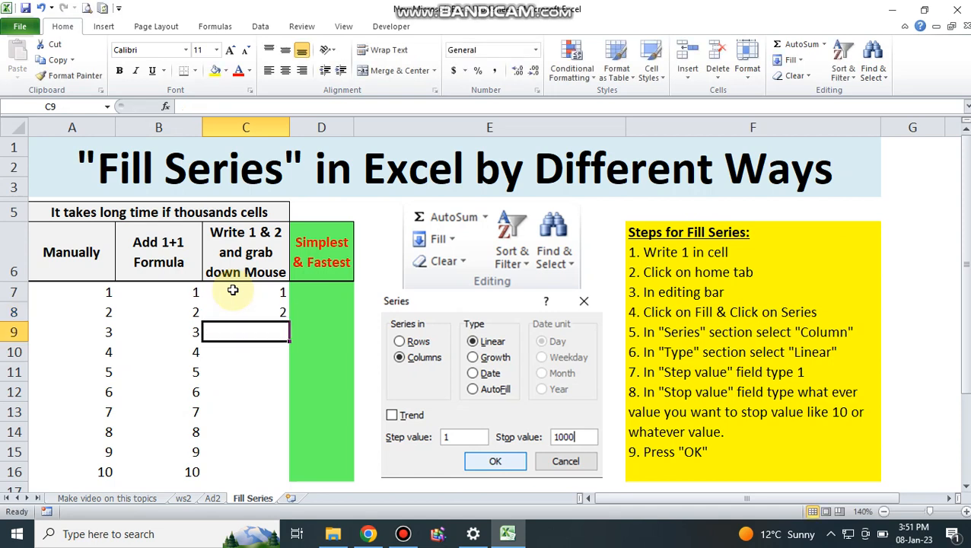
left_click_drag(232, 292, 259, 313)
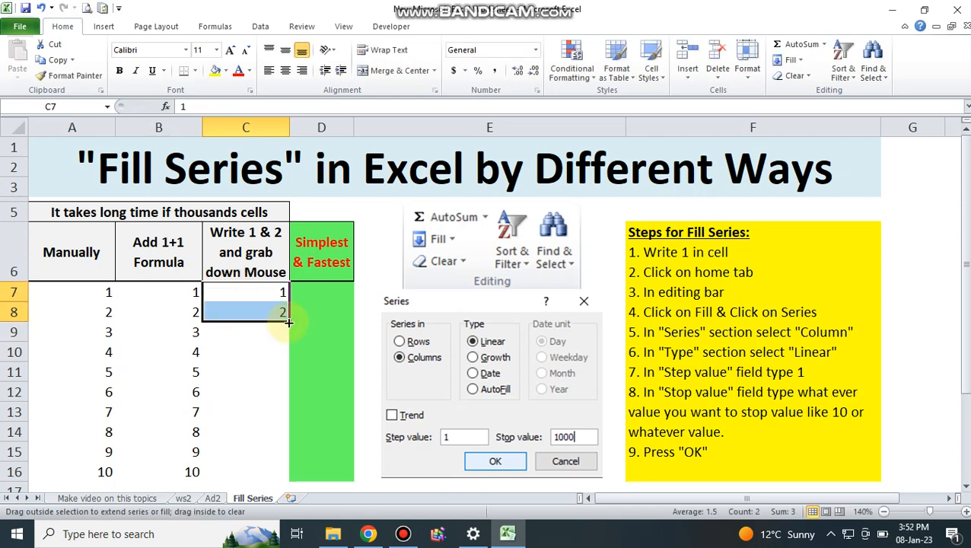
left_click_drag(289, 322, 283, 474)
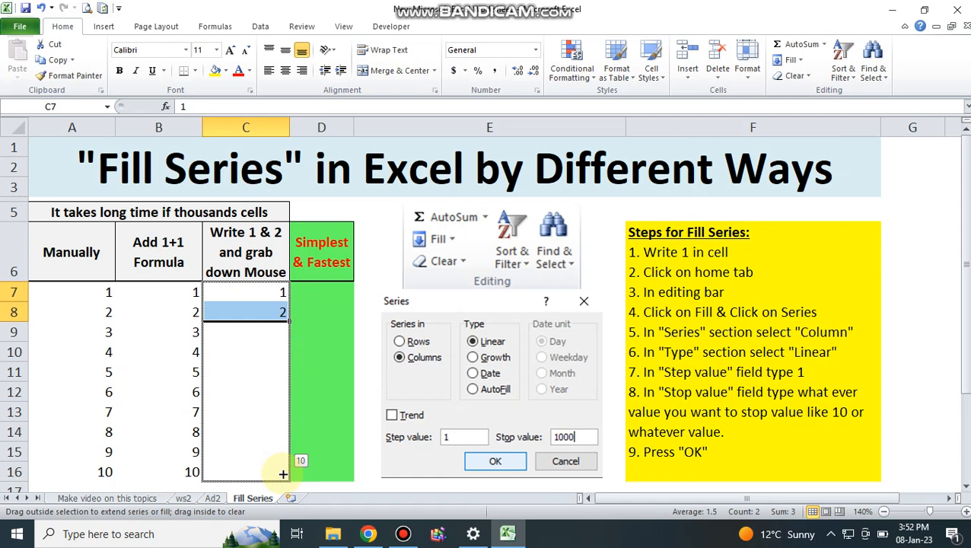
left_click_drag(282, 474, 282, 472)
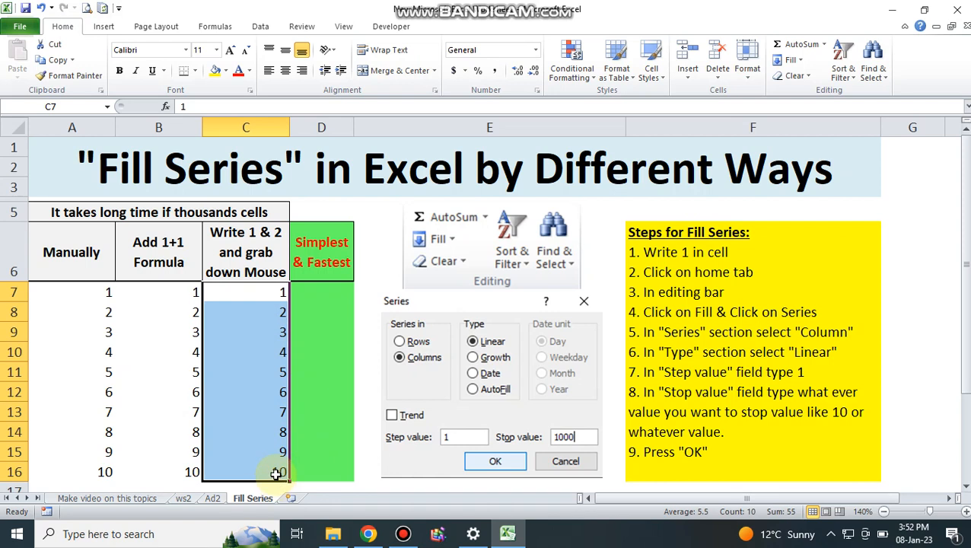
left_click(84, 288)
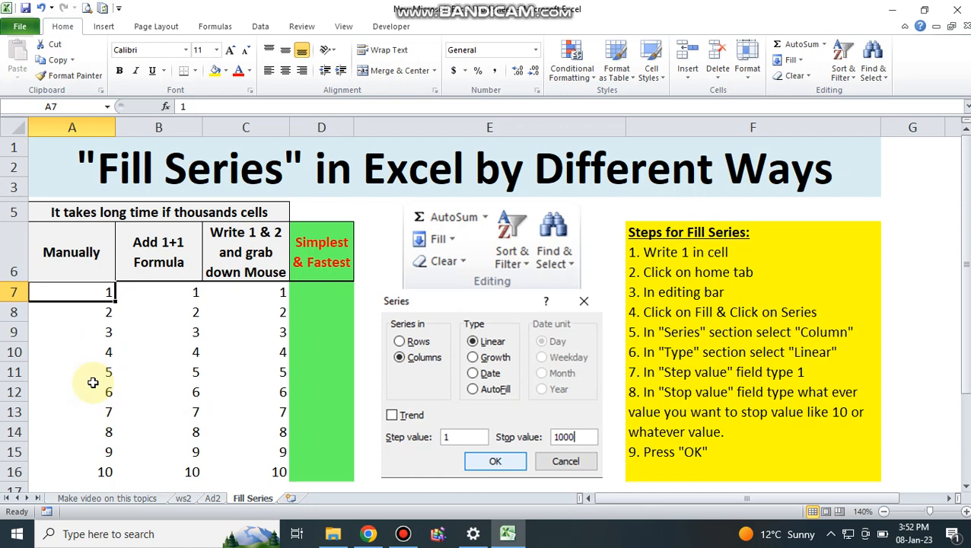
left_click(166, 289)
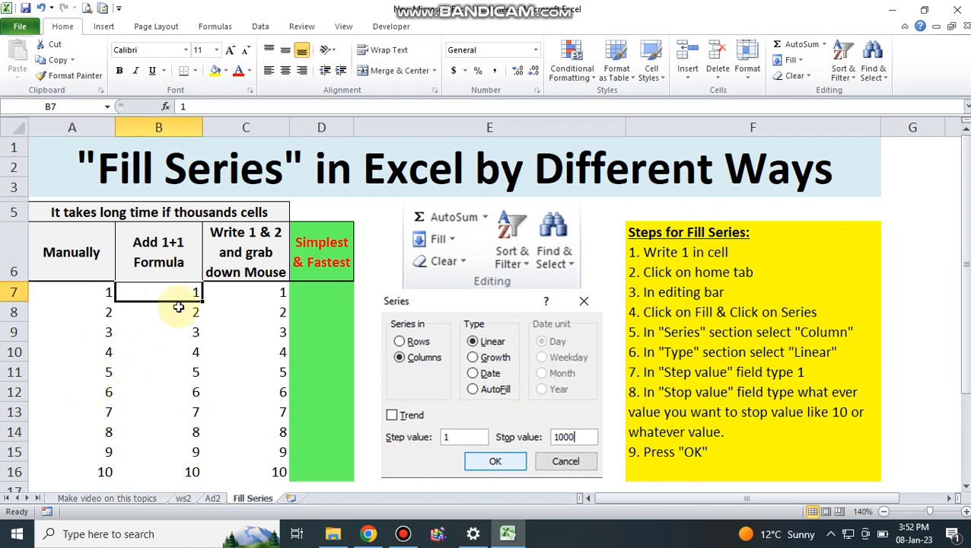
left_click(179, 306)
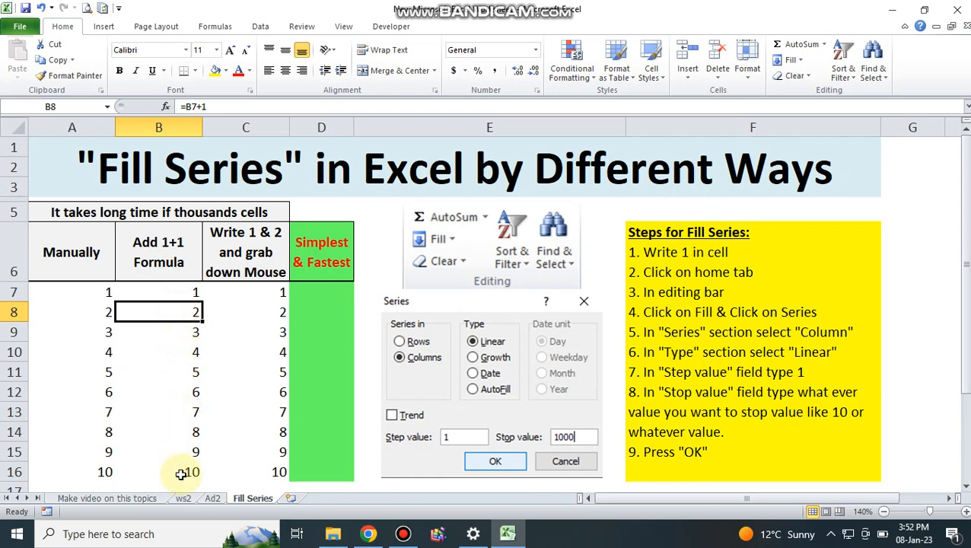
left_click(260, 417)
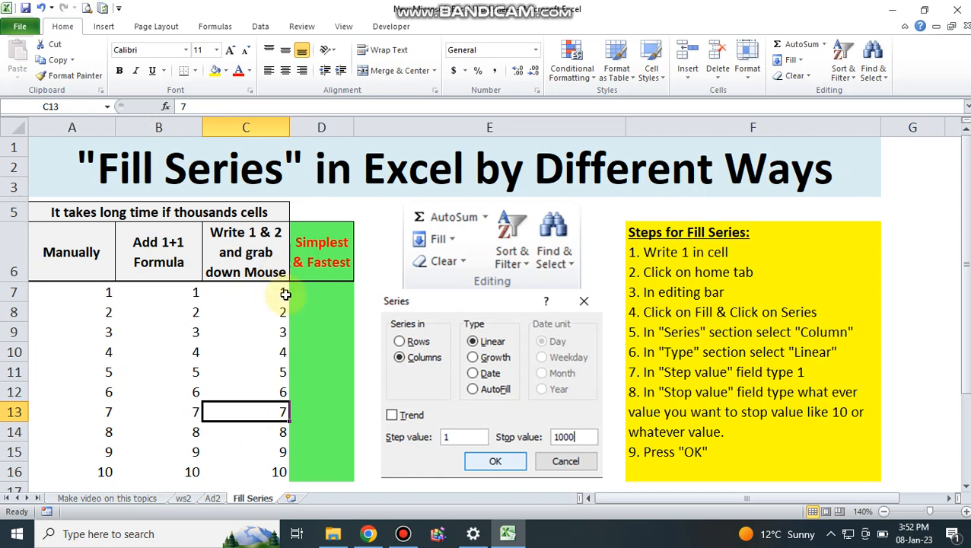
Step: Enter 1 in cell D7 as the start value of the Simplest & Fastest column
left_click(309, 290)
type("1")
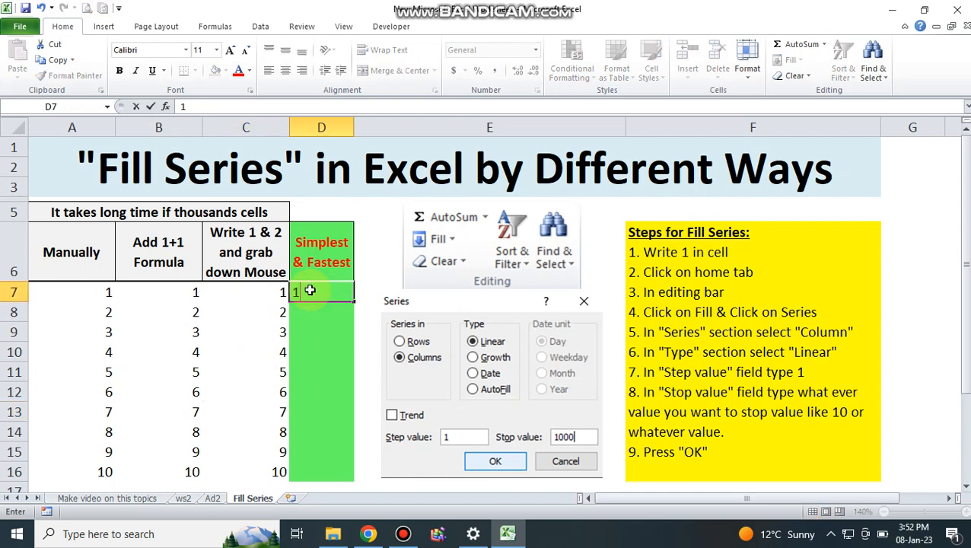
key("Return")
Step: Fill a linear series down the column from cell D7 with step value 1 and stop value 1000
left_click(310, 290)
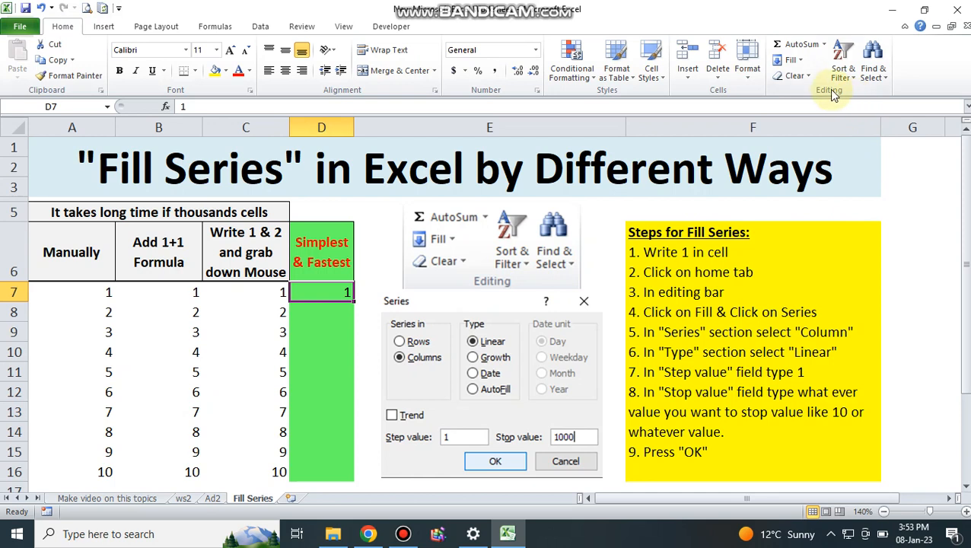
left_click(799, 60)
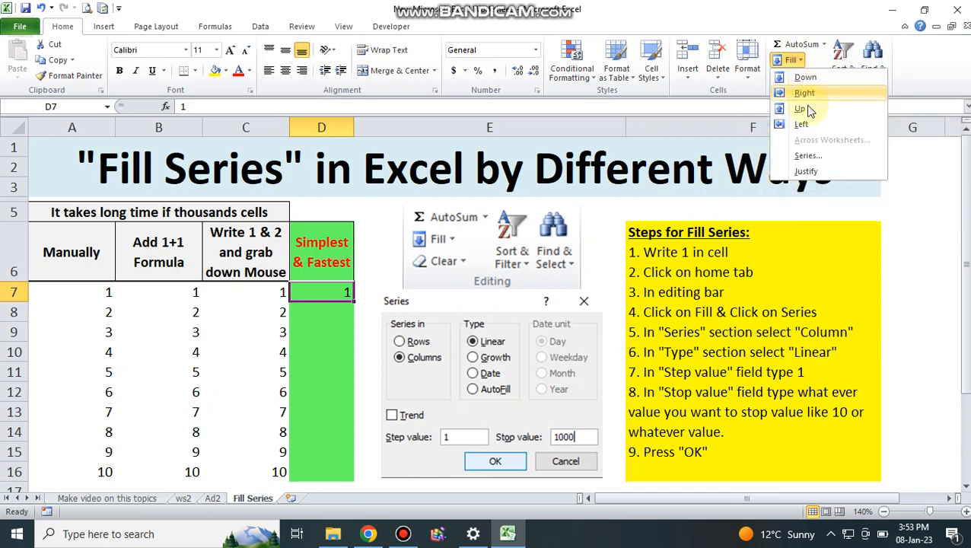
left_click(805, 156)
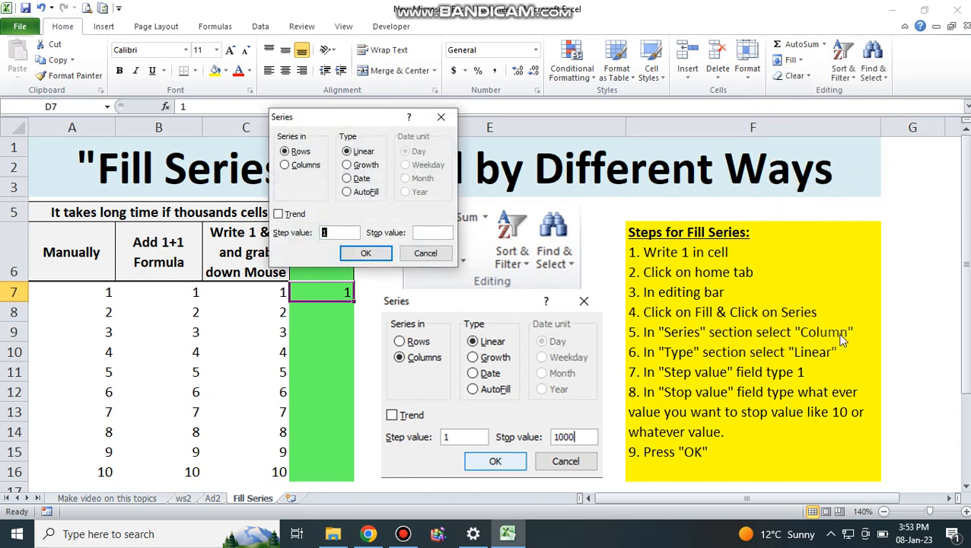
left_click(300, 168)
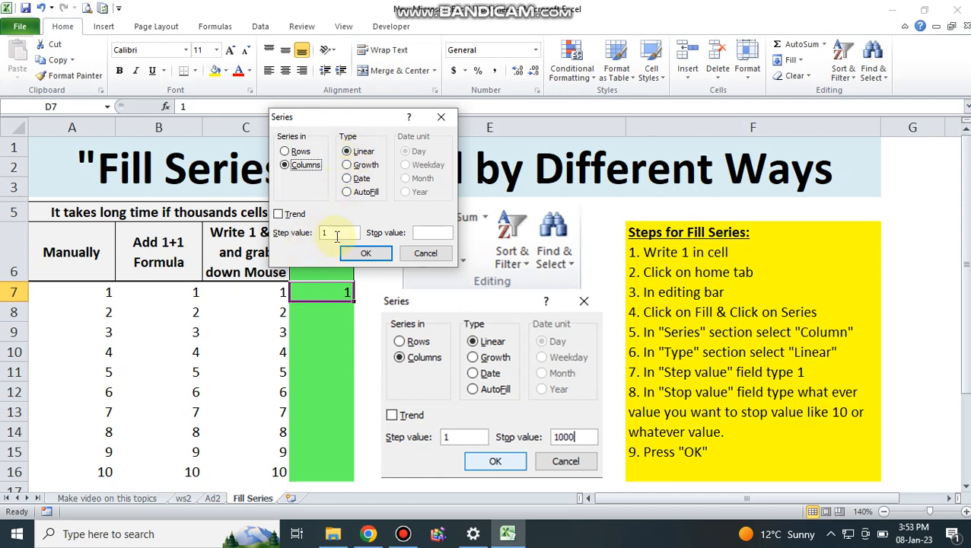
left_click(421, 232)
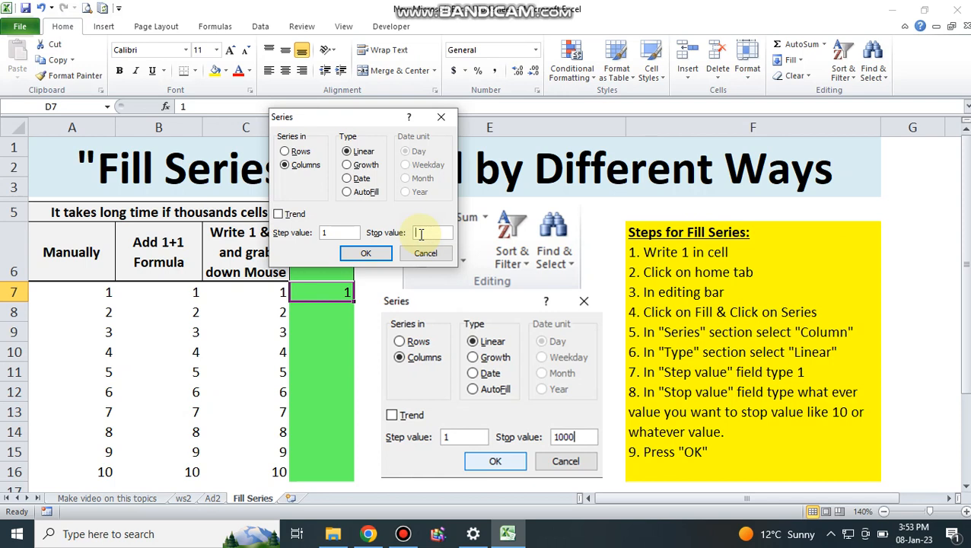
type("1000")
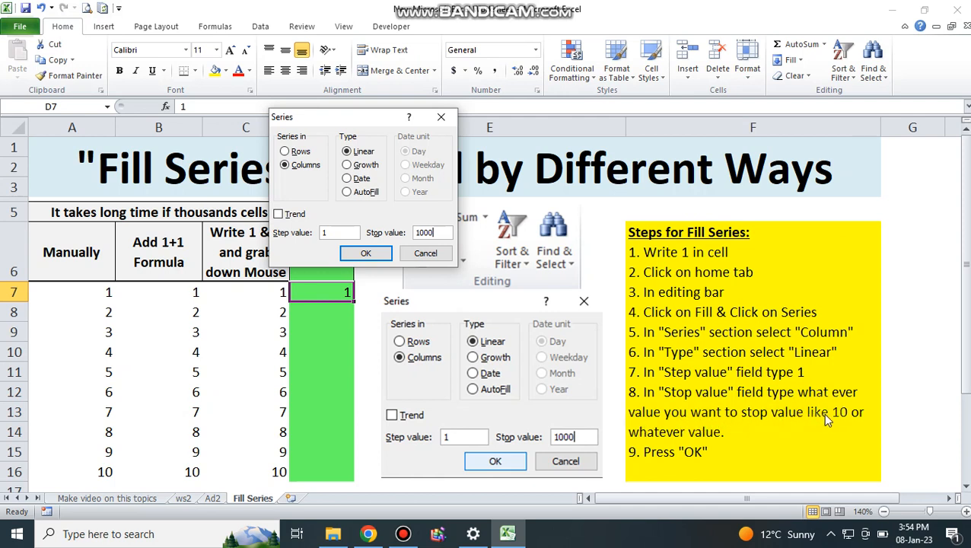
left_click(373, 256)
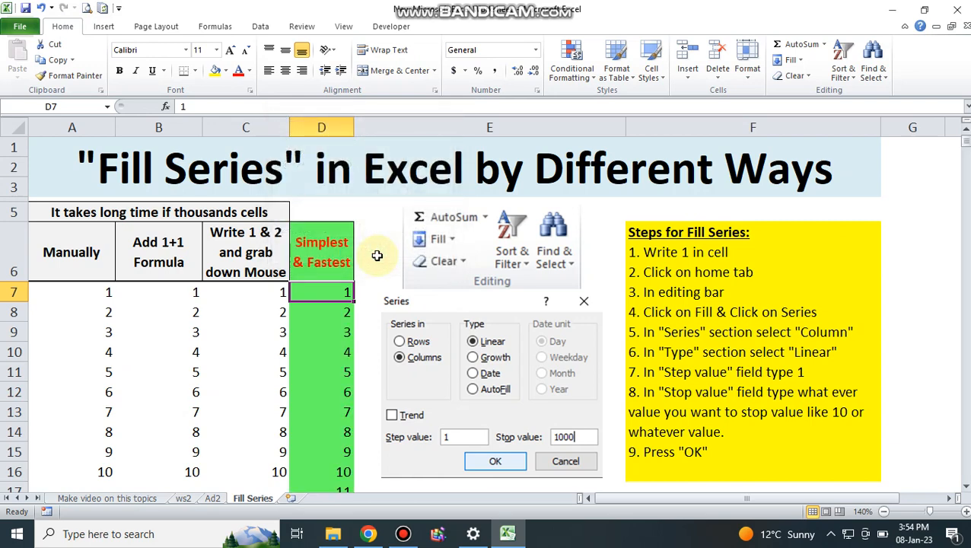
Step: Examine the filled series in column D down to its last entry and return to cell D7
key("Down")
key("Down")
key("Down")
key("Down")
key("Down")
key("Down")
key("Down")
key("Down")
key("Down")
key("Down")
key("Down")
key("Down")
key("Down")
key("Down")
key("Down")
key("Down")
key("Down")
key("Down")
key("Down")
key("Down")
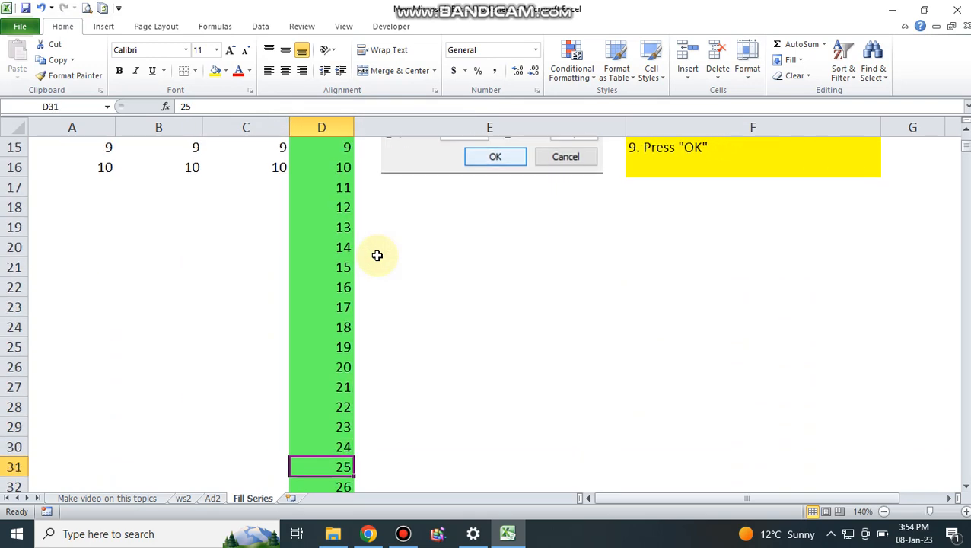
key("Down")
key("Down")
key("Down")
key("Down")
key("Down")
key("Down")
key("Down")
key("Down")
key("Down")
key("Down")
key("Down")
key("Down")
key("Down")
key("Down")
key("Down")
key("Down")
key("Down")
key("Down")
key("Down")
key("Down")
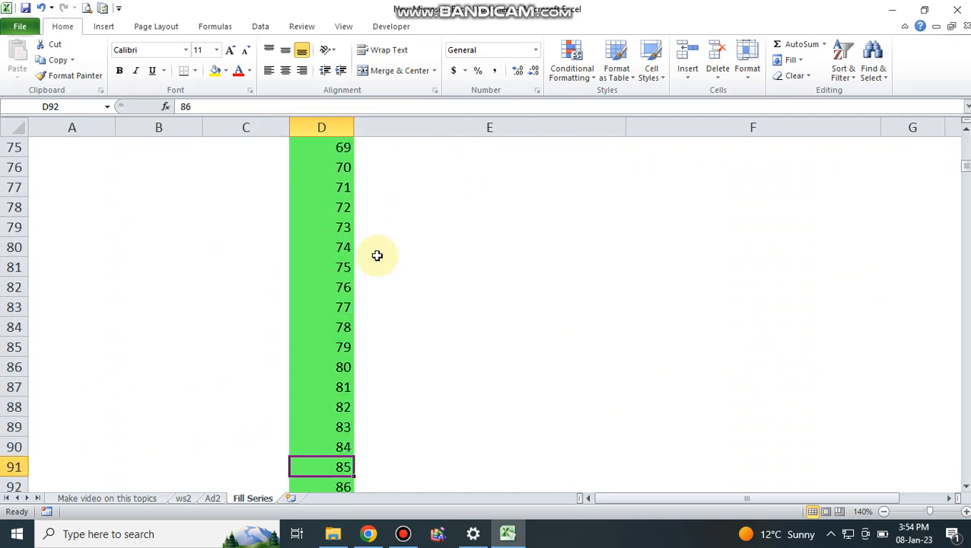
key("ctrl+Down")
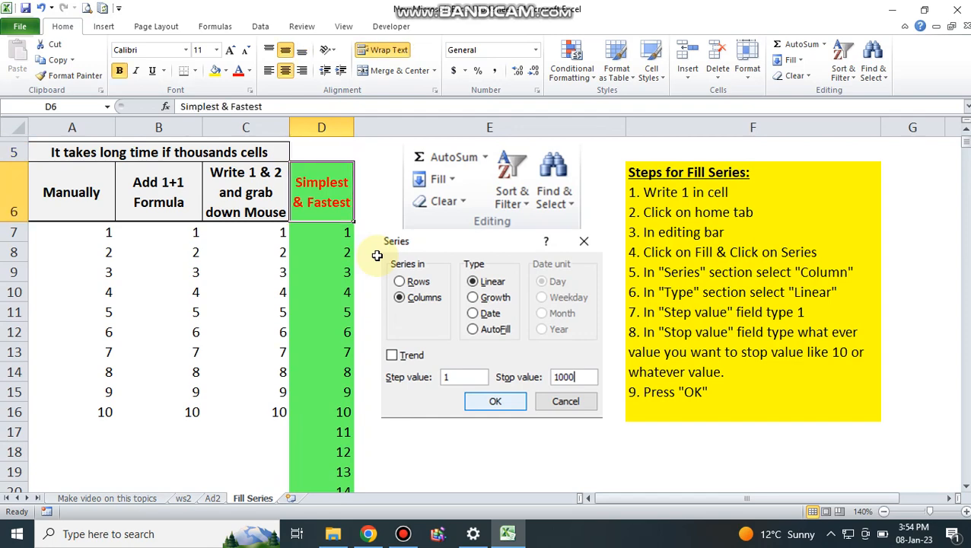
key("Up")
key("Up")
key("Up")
key("Down")
key("Down")
key("Down")
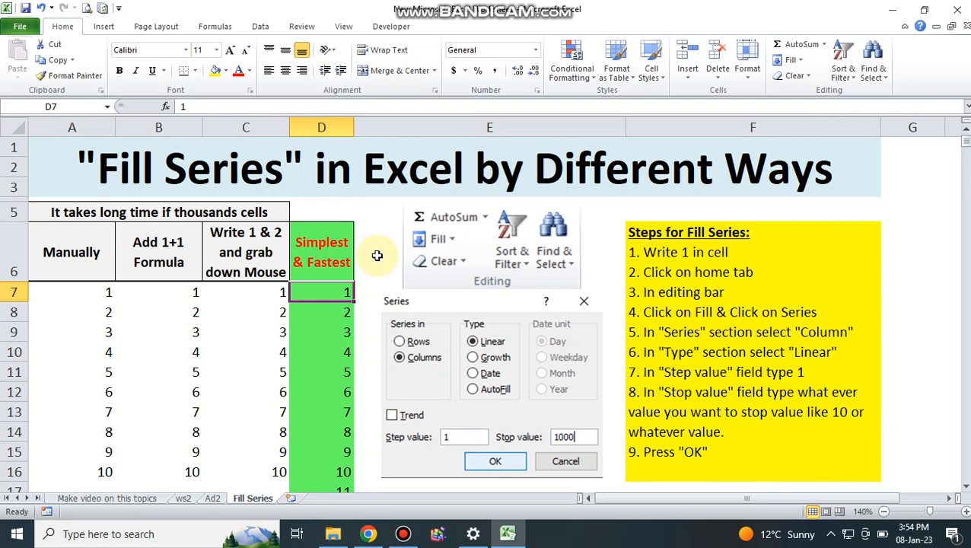
Step: Review the series in the Manually, Add 1+1 Formula, Write 1 & 2 and Simplest & Fastest columns to compare the four methods
key("Left")
key("Left")
key("Left")
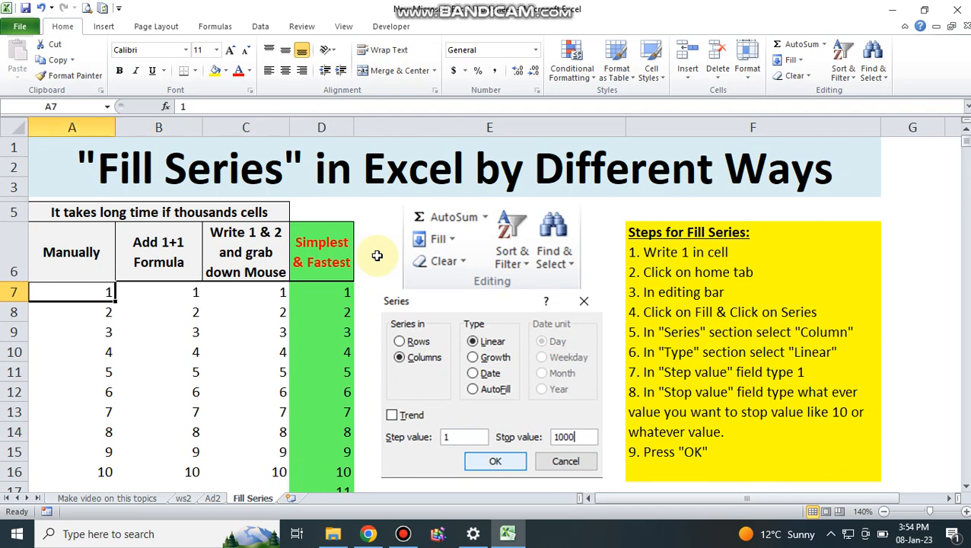
key("Down")
key("Down")
key("Down")
key("Down")
key("Down")
key("Down")
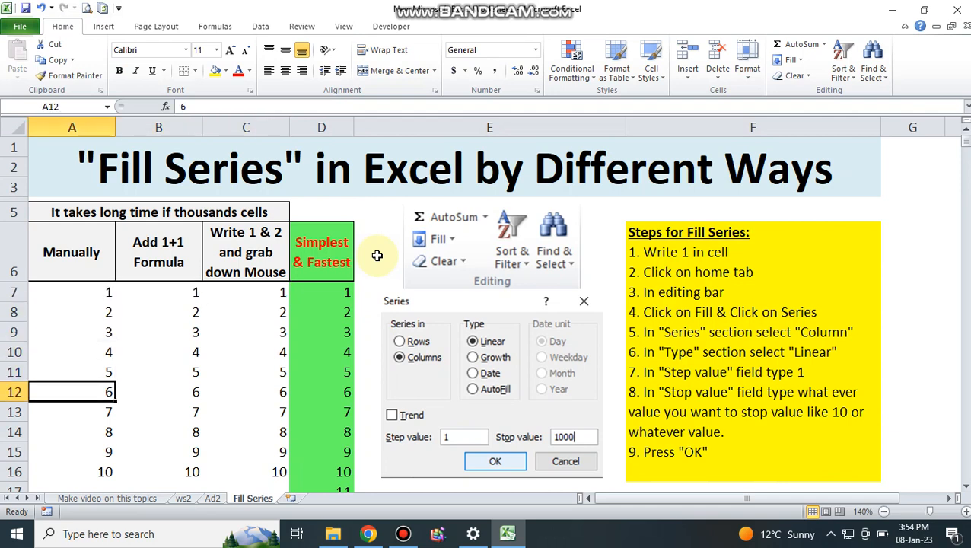
key("Up")
key("Up")
key("Up")
key("Up")
key("Up")
key("Up")
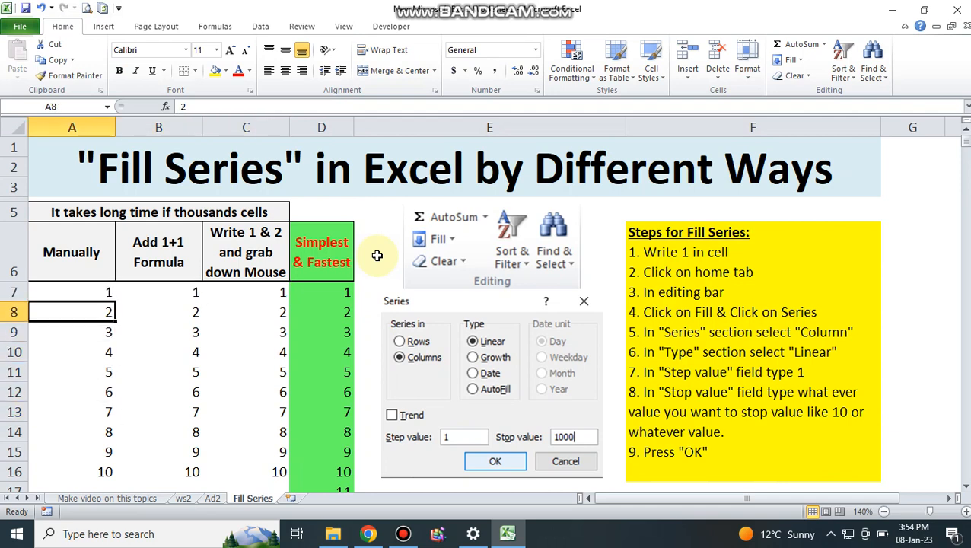
key("Right")
key("Down")
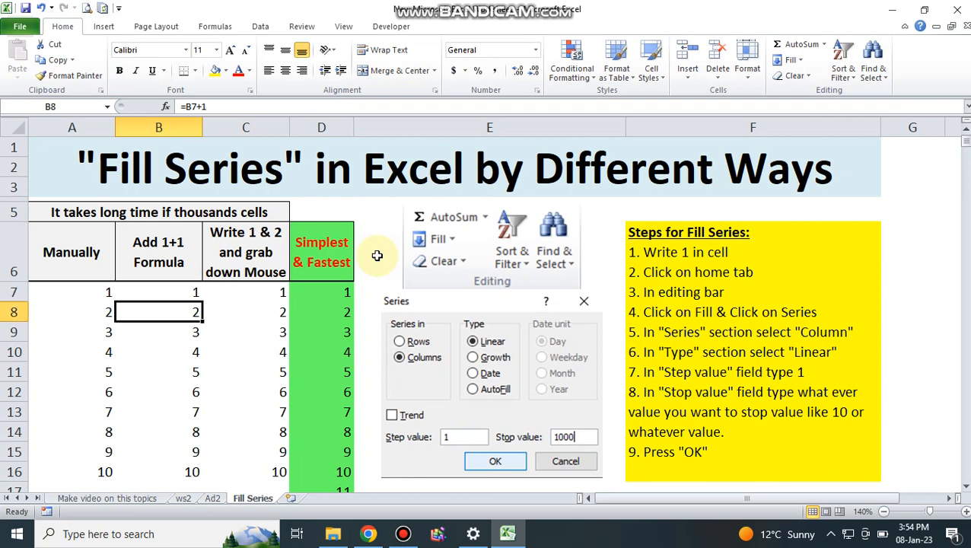
key("Up")
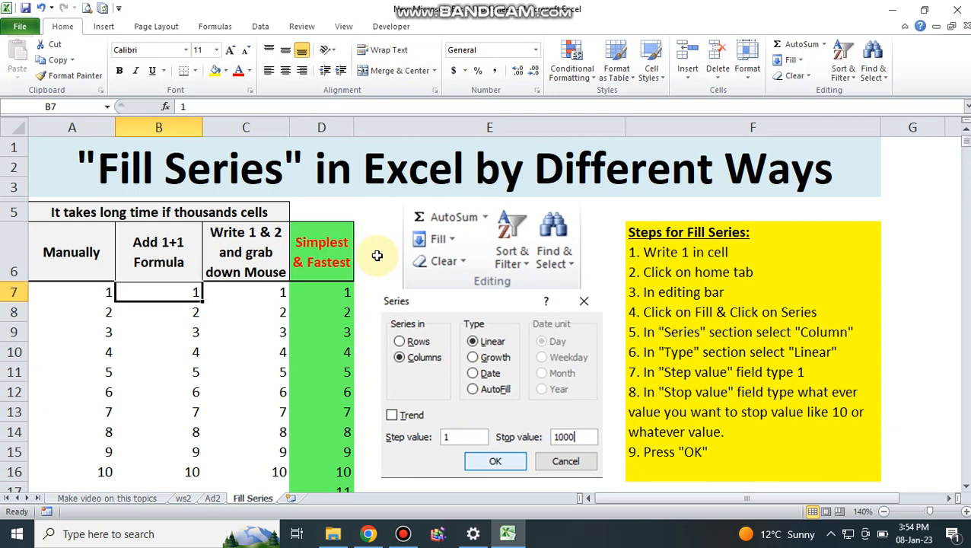
key("Right")
key("Down")
key("Down")
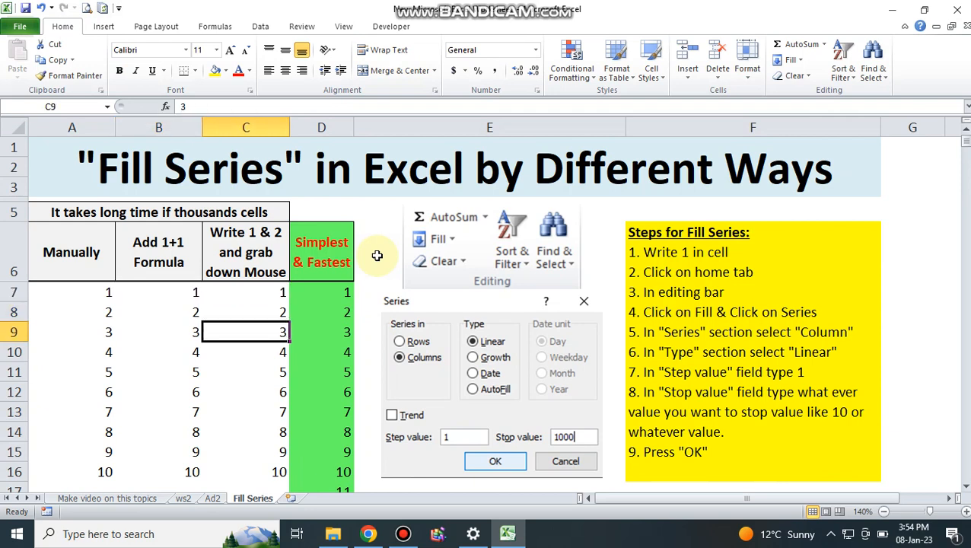
key("Right")
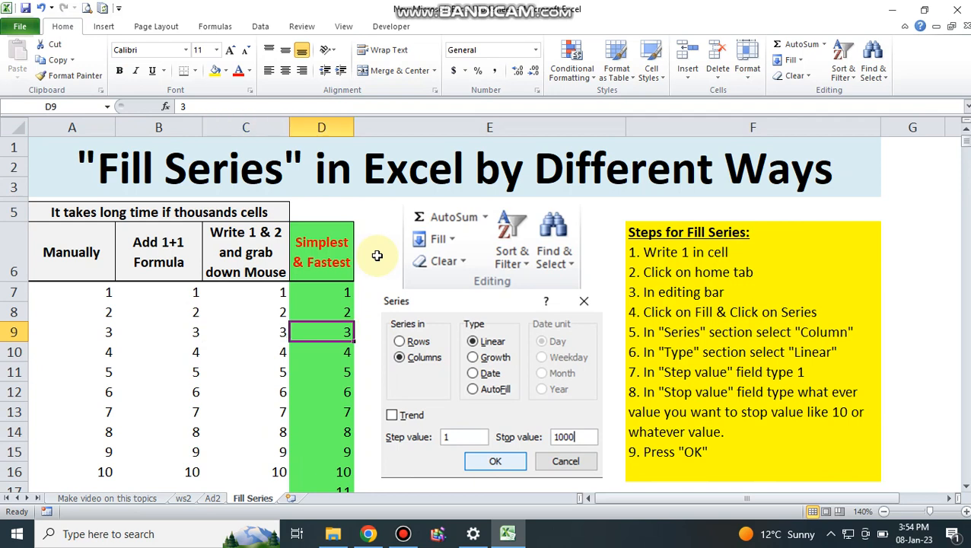
key("Up")
key("Up")
key("Up")
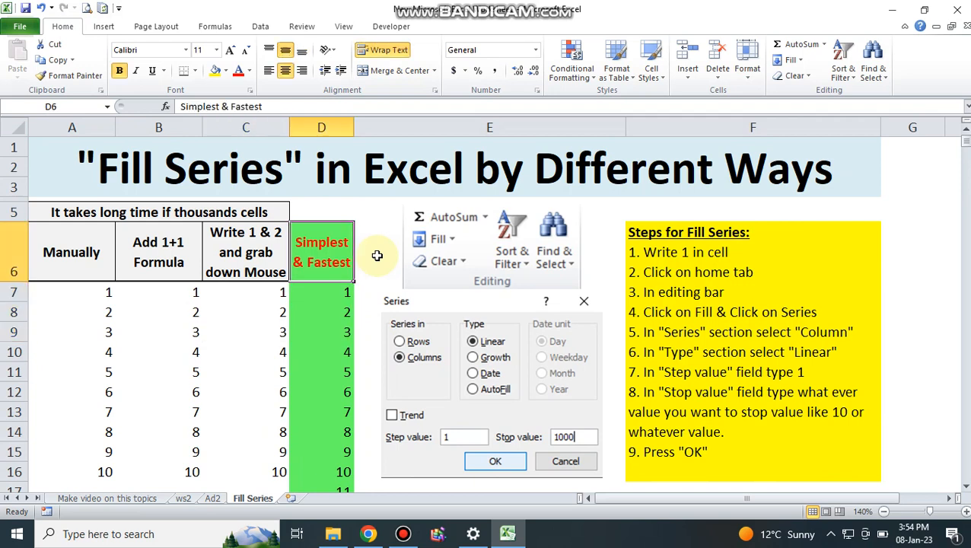
key("Down")
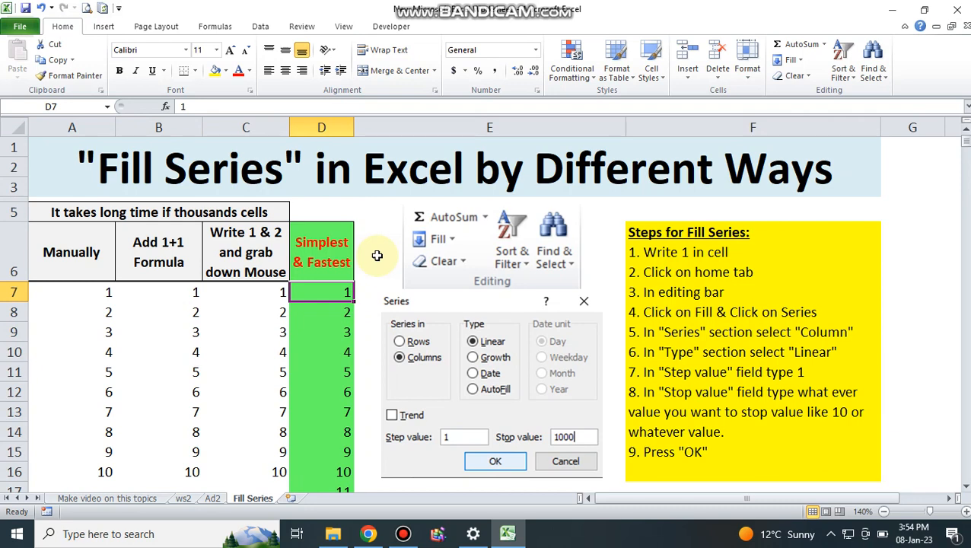